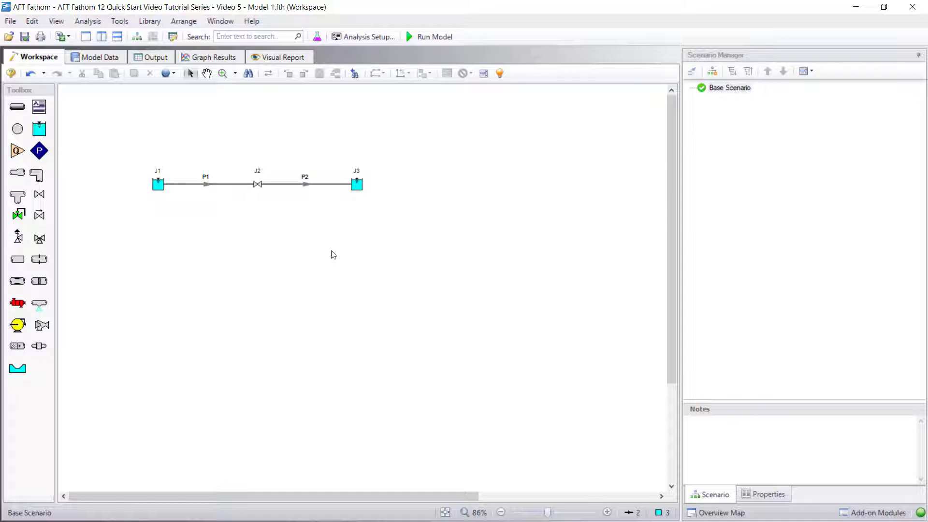
Run the two-pipe reservoir model until the solver reports calculations complete after 3 iterations
{"action": "left_click", "coordinate": [454, 39]}
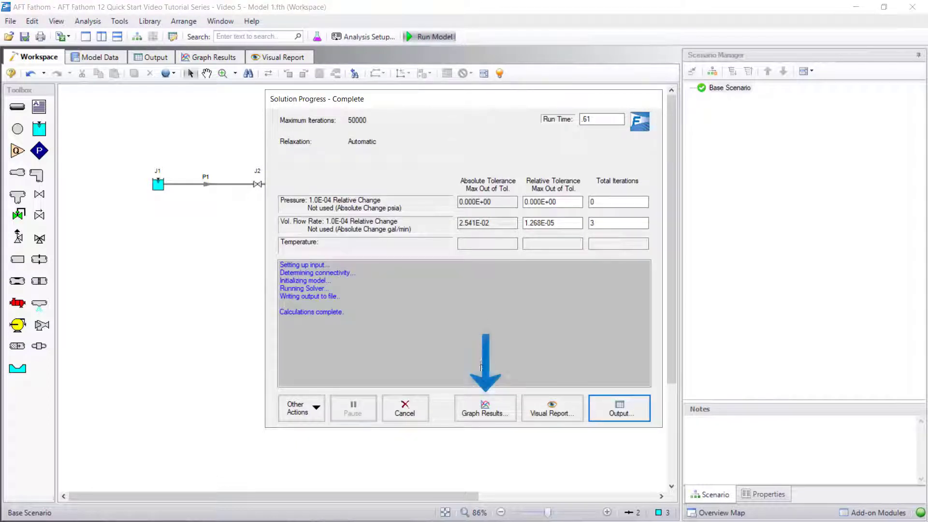
Generate a Quick and Simple graph of static pressure versus flow length for pipes 1 and 2
{"action": "left_click", "coordinate": [486, 412]}
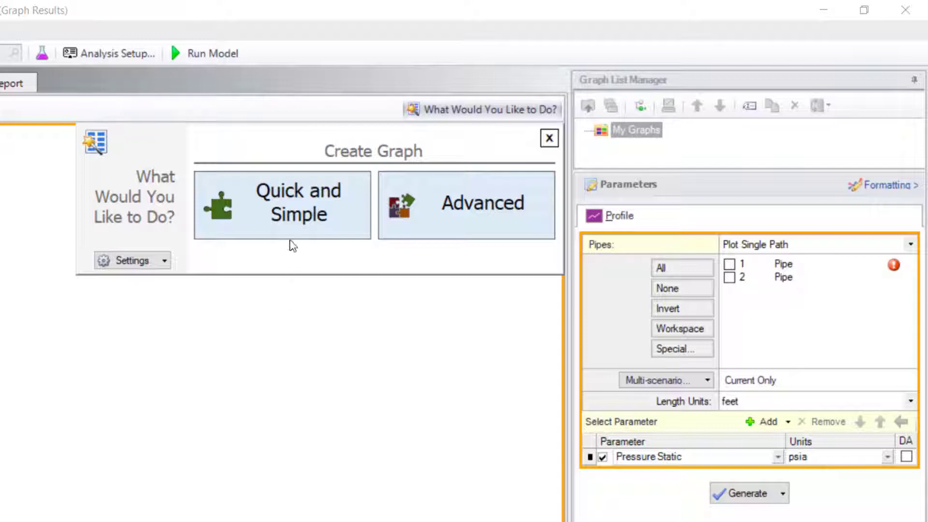
{"action": "left_click", "coordinate": [292, 224]}
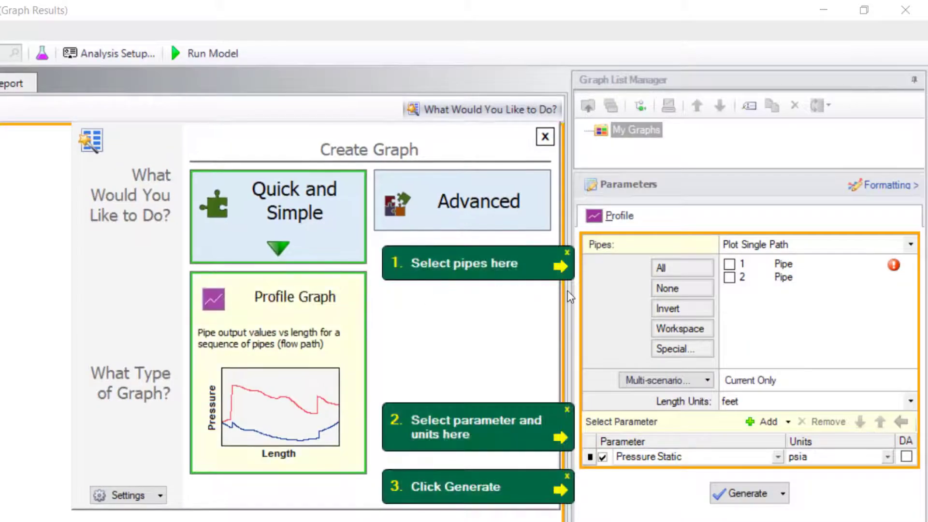
{"action": "left_click", "coordinate": [694, 274]}
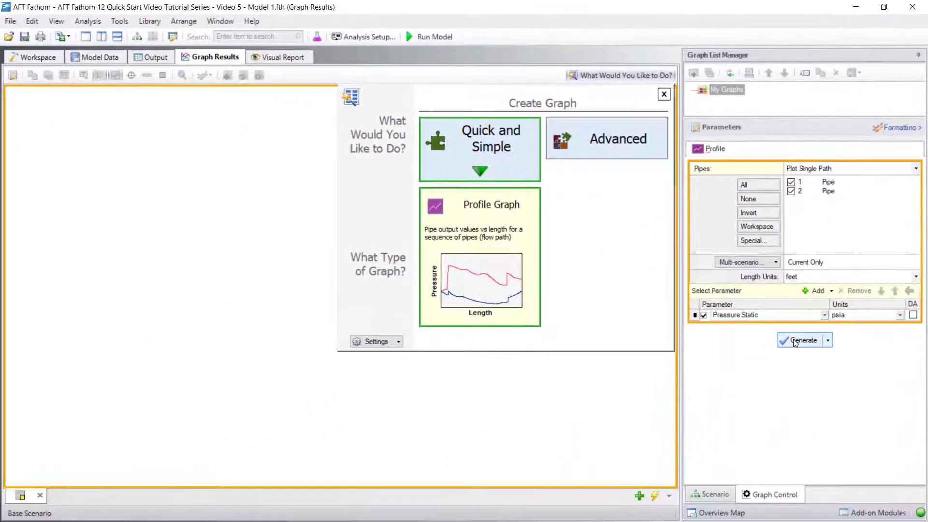
{"action": "left_click", "coordinate": [747, 493]}
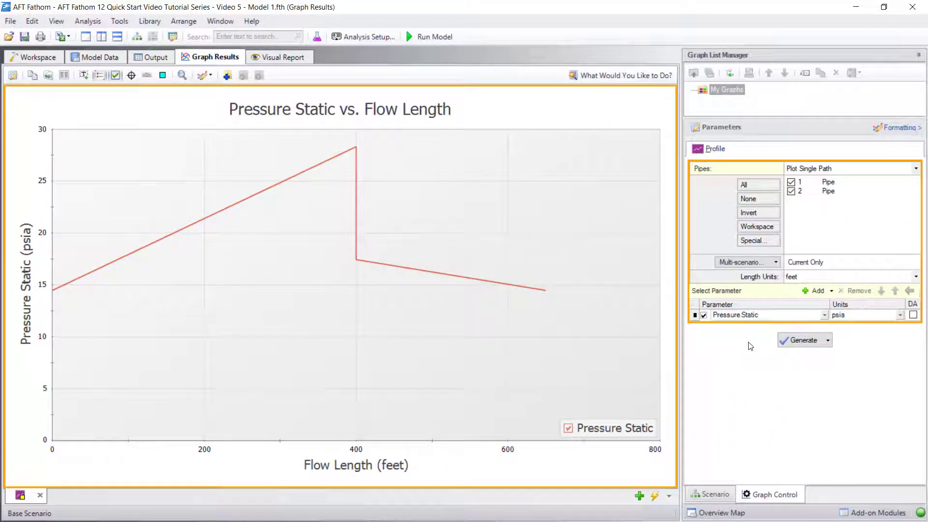
{"action": "left_click", "coordinate": [900, 128]}
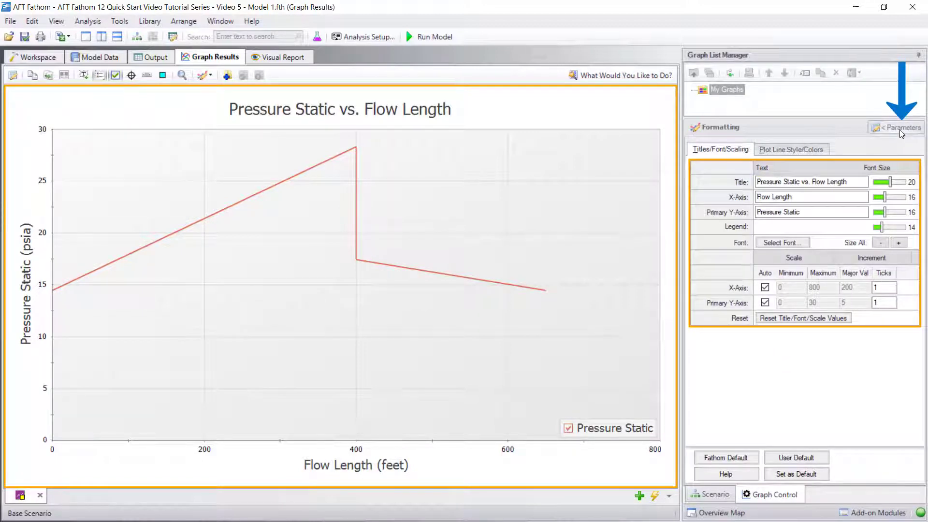
{"action": "left_click", "coordinate": [899, 128]}
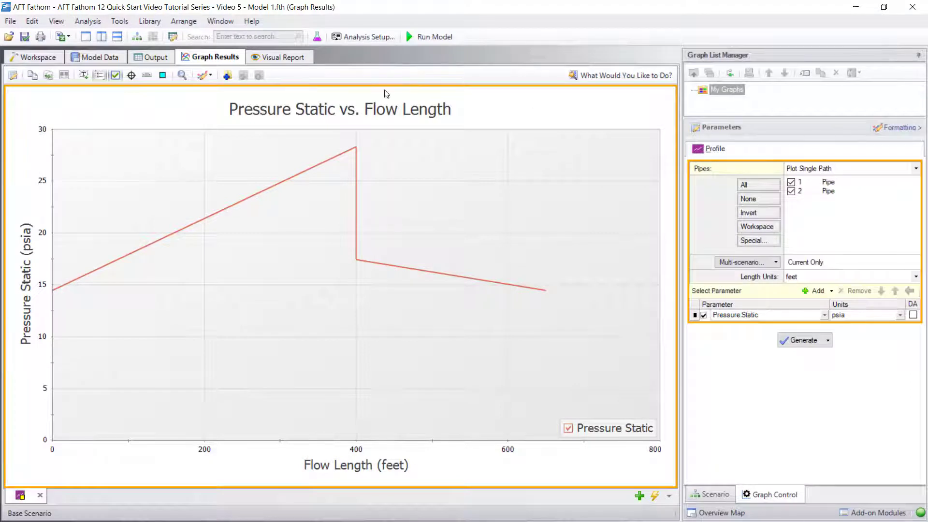
{"action": "left_click", "coordinate": [379, 113]}
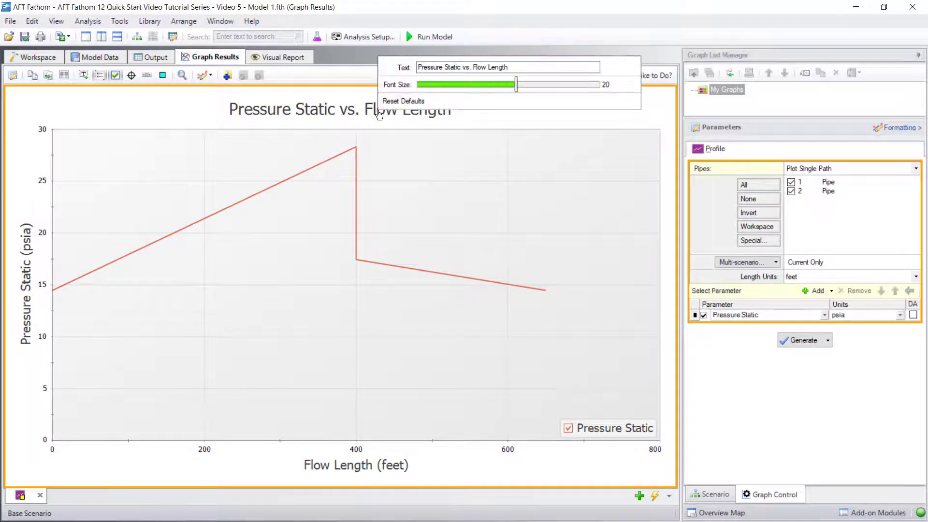
{"action": "left_click", "coordinate": [409, 150]}
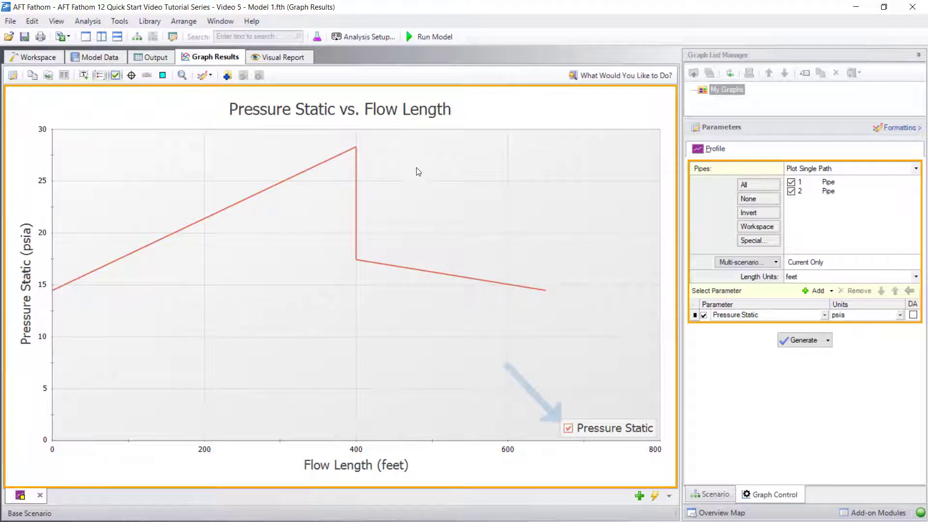
{"action": "left_click", "coordinate": [568, 428]}
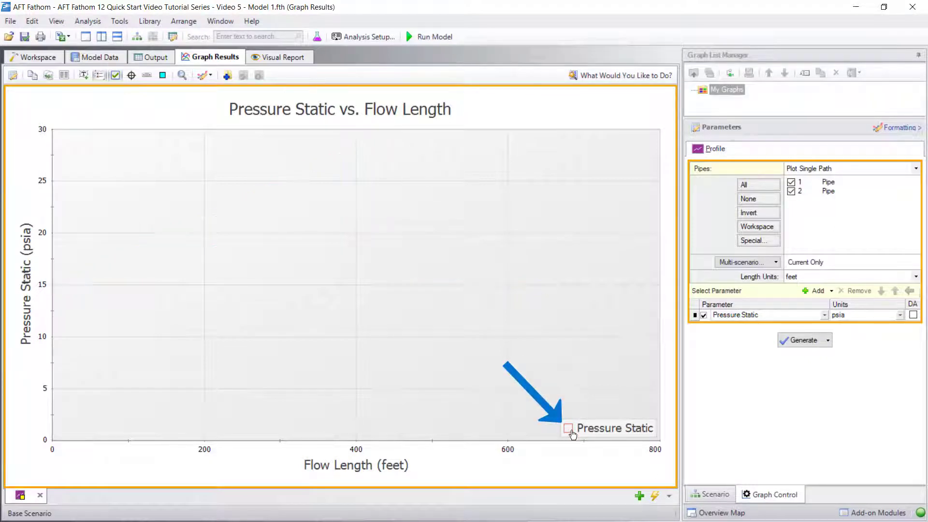
{"action": "left_click", "coordinate": [568, 429]}
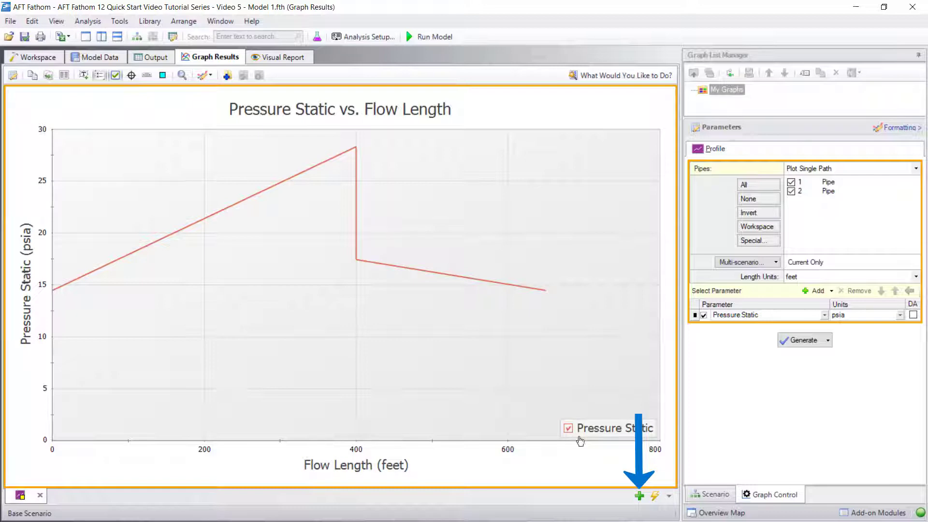
On a new graph tab, plot Pressure Static with Pressure Stagnation on a secondary y-axis
{"action": "left_click", "coordinate": [641, 496]}
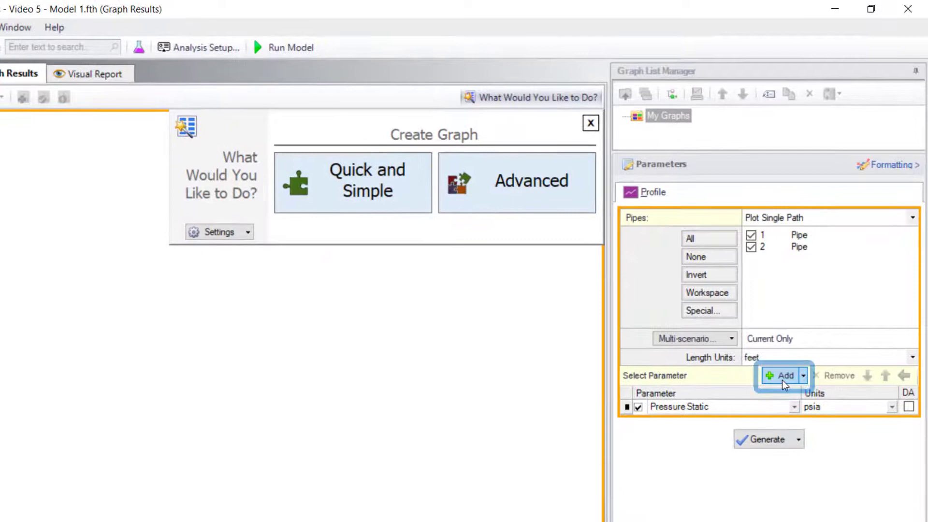
{"action": "left_click", "coordinate": [782, 375]}
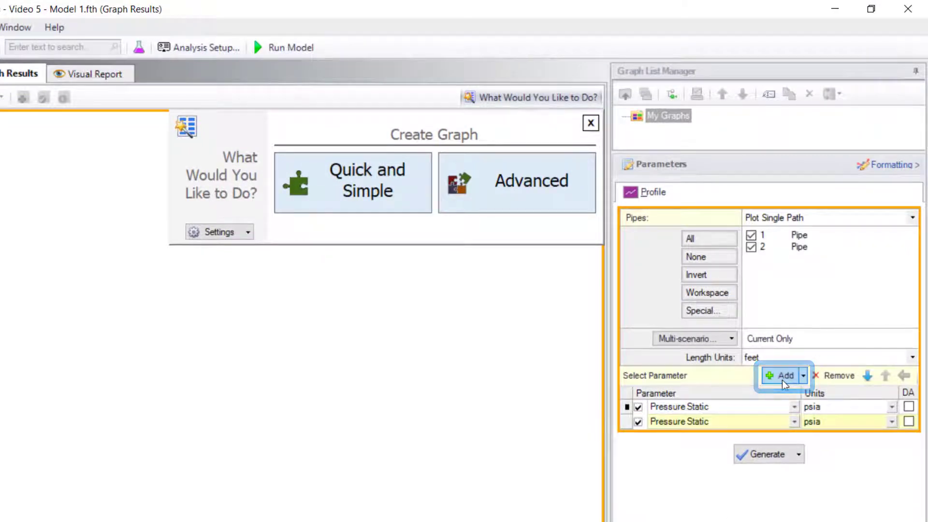
{"action": "left_click", "coordinate": [794, 421]}
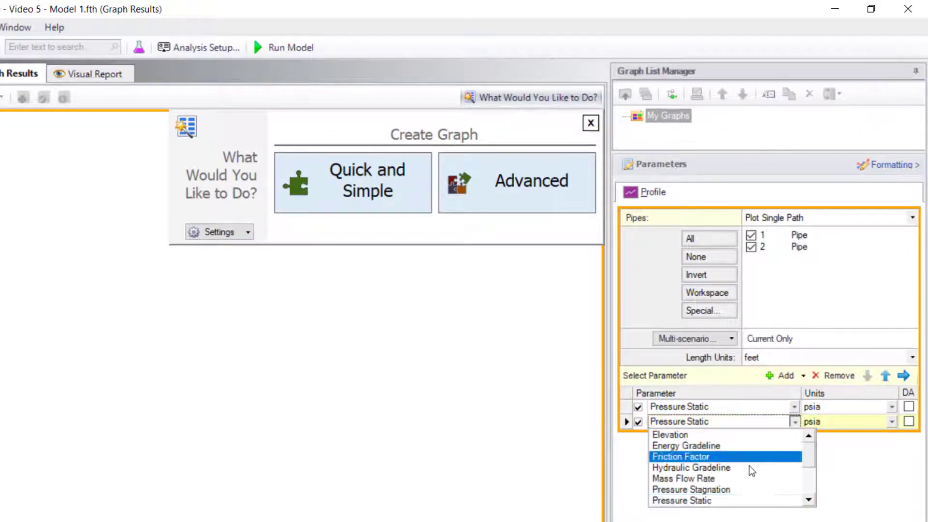
{"action": "left_click", "coordinate": [740, 490]}
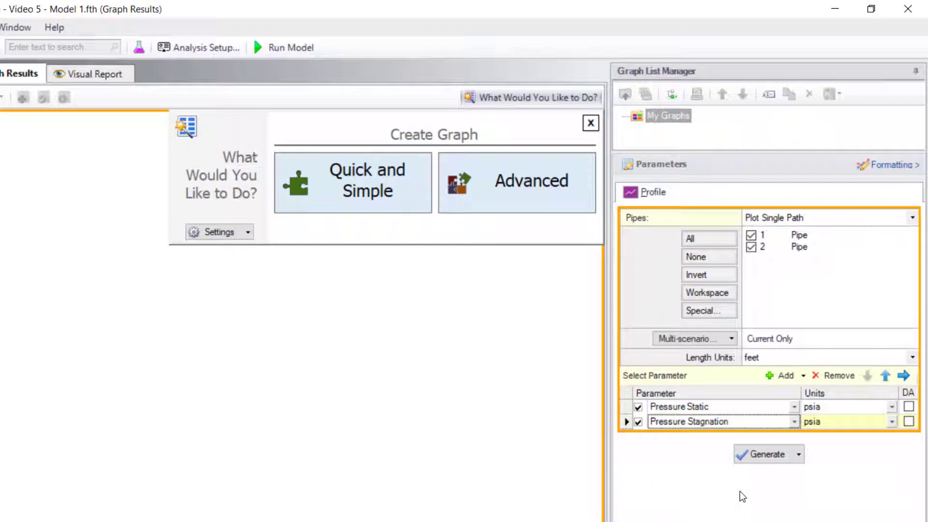
{"action": "left_click", "coordinate": [904, 377]}
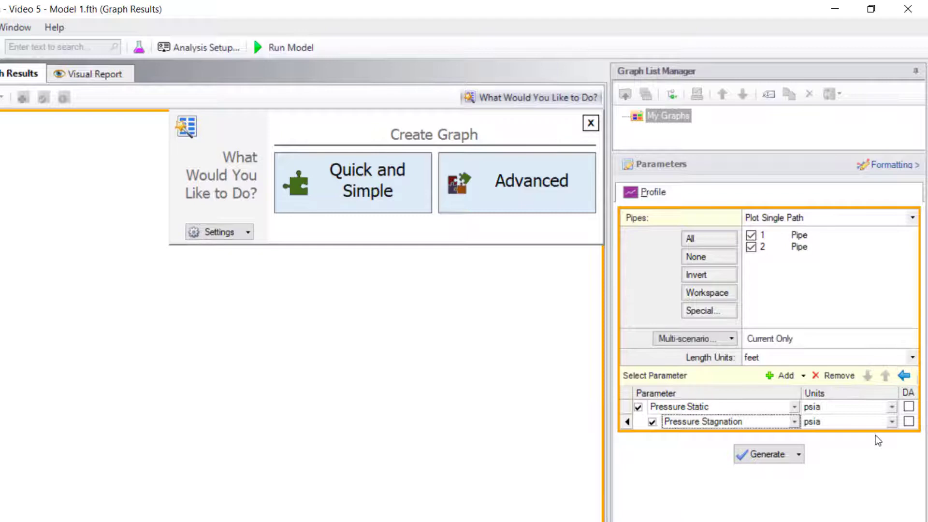
{"action": "left_click", "coordinate": [763, 459]}
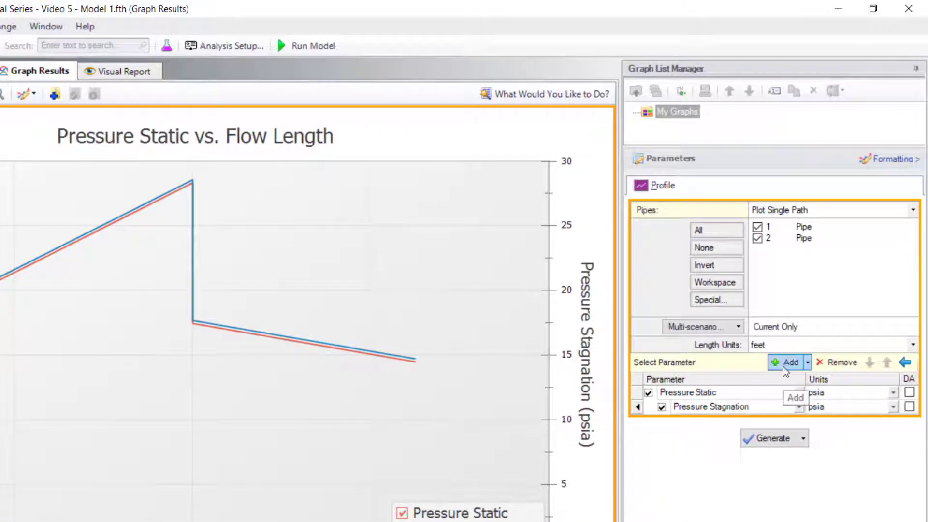
Add a stacked plot of Hydraulic Gradeline with Elevation on its secondary y-axis
{"action": "left_click", "coordinate": [784, 368]}
{"action": "left_click", "coordinate": [799, 421]}
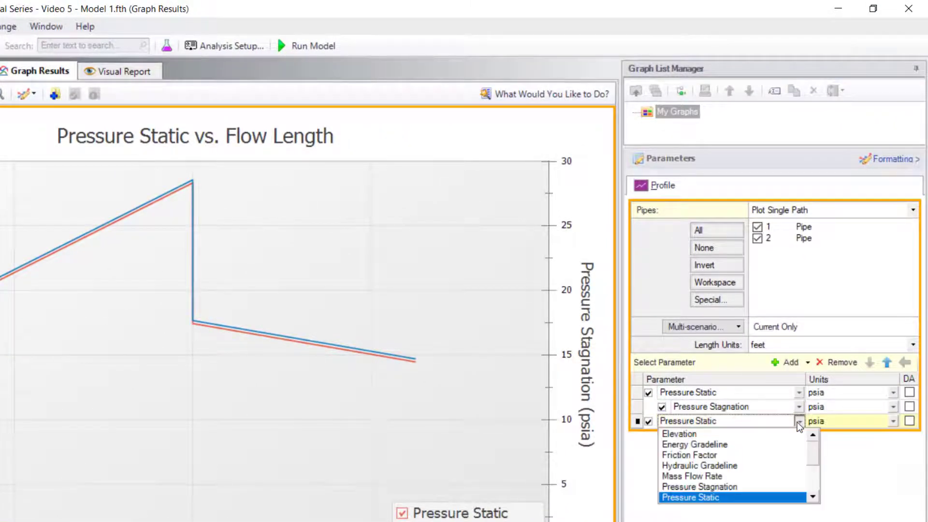
{"action": "left_click", "coordinate": [732, 465]}
{"action": "left_click", "coordinate": [785, 363]}
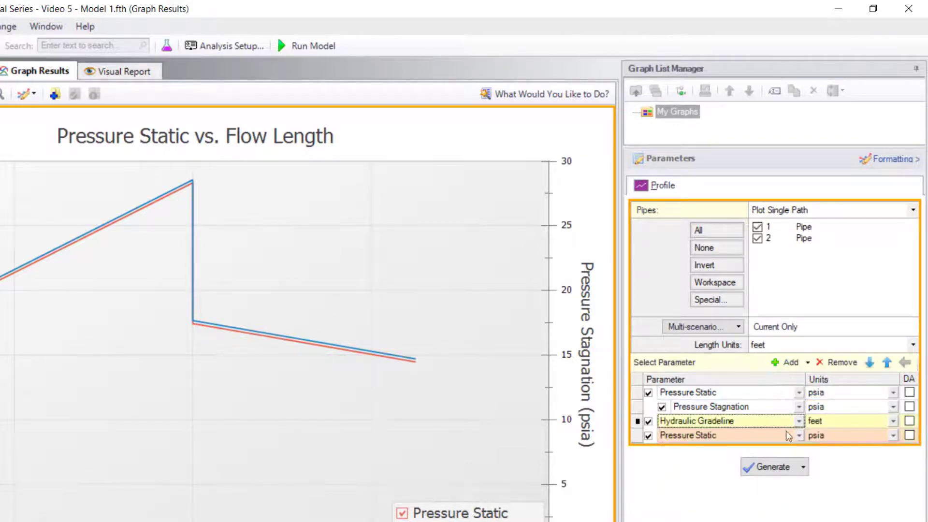
{"action": "left_click", "coordinate": [799, 436]}
{"action": "left_click", "coordinate": [771, 447]}
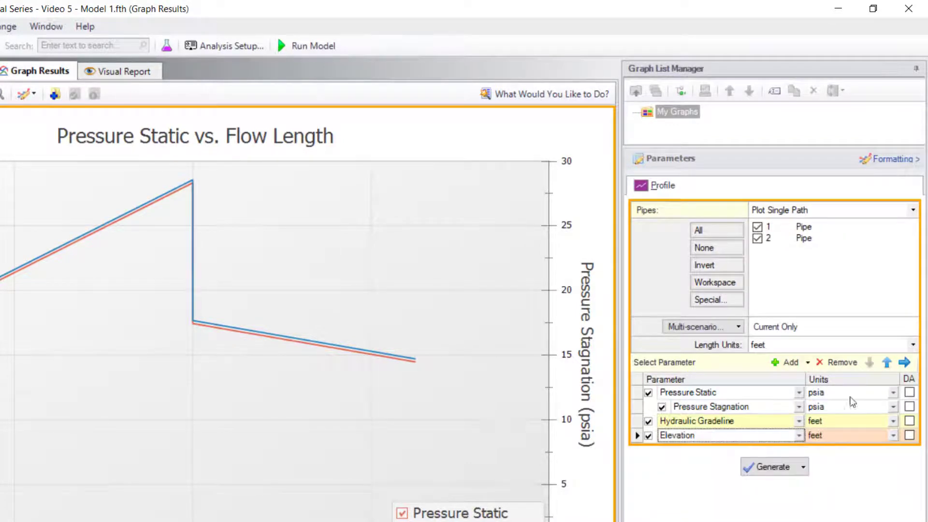
{"action": "left_click", "coordinate": [905, 363]}
{"action": "left_click", "coordinate": [773, 466]}
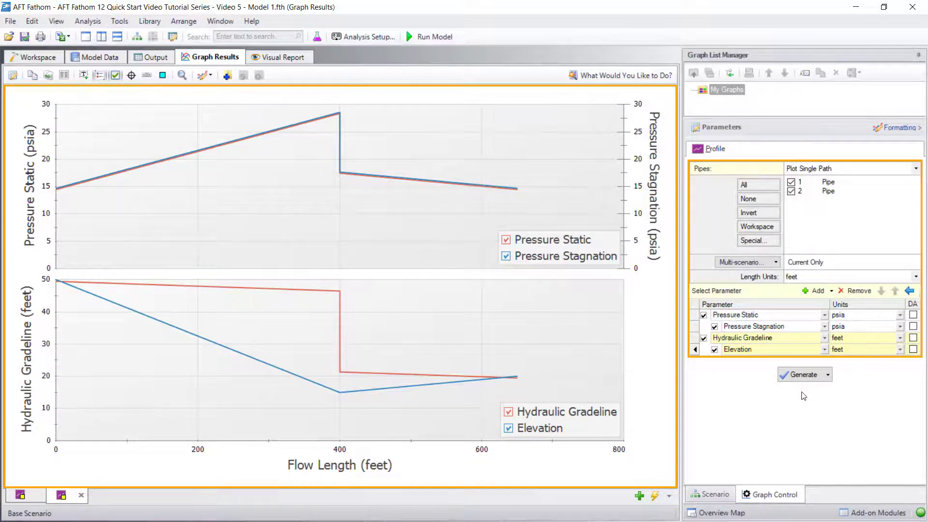
Save the current stacked graph to the graph list as 'Pressure and Elevation'
{"action": "left_click", "coordinate": [227, 76]}
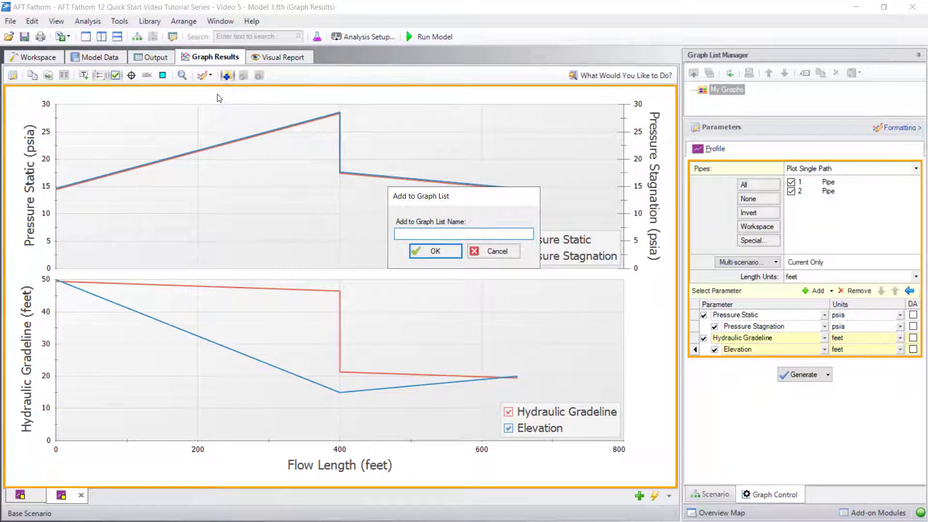
{"action": "type", "text": "Pressure and Elevation"}
{"action": "key", "text": "Return"}
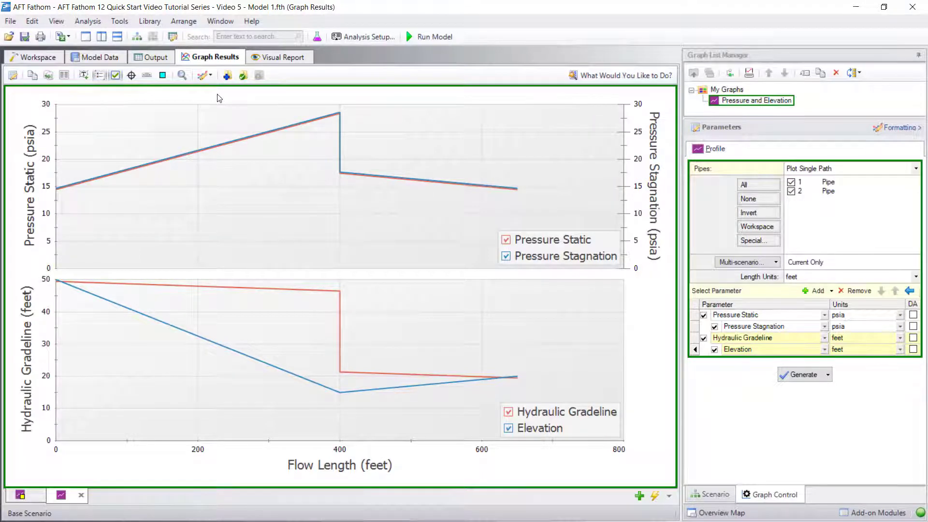
Show junction markers, set 100 ft flow-length ticks, update the saved graph and save the model
{"action": "left_click", "coordinate": [162, 76]}
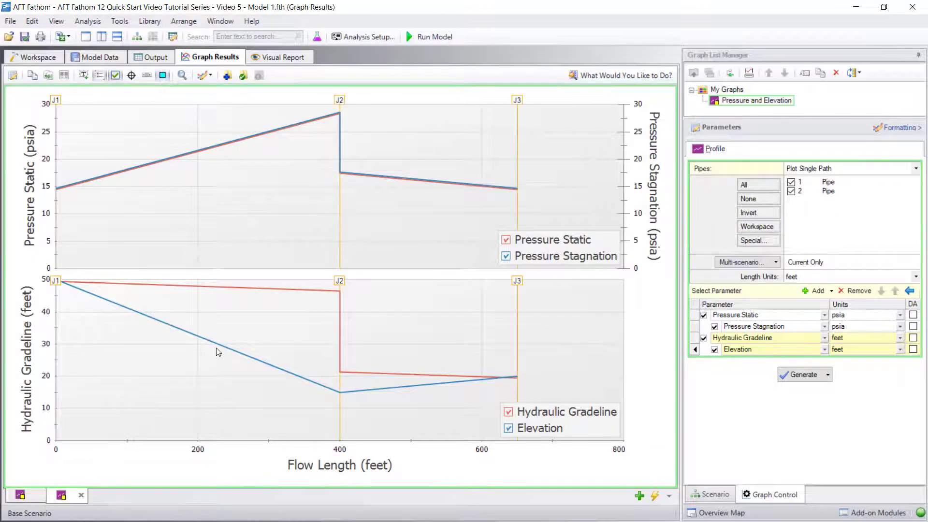
{"action": "left_click", "coordinate": [265, 450]}
{"action": "type", "text": "100"}
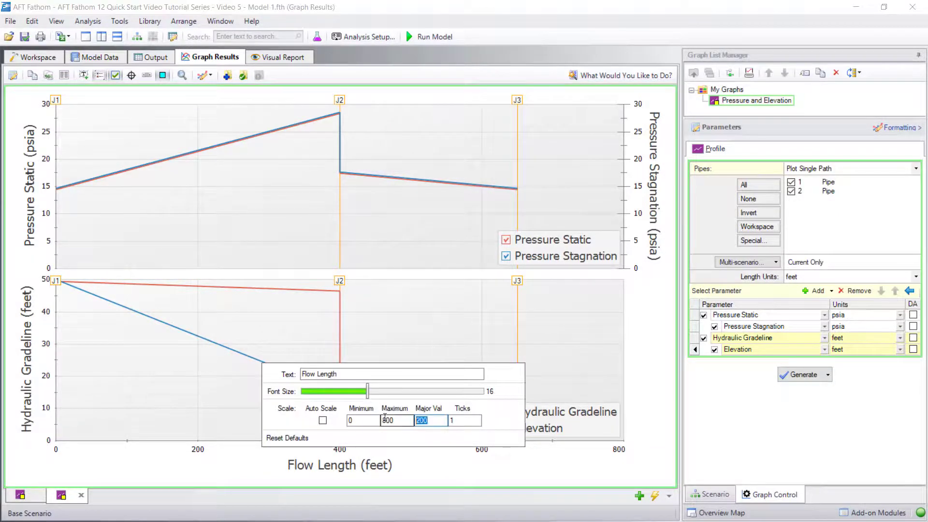
{"action": "left_click", "coordinate": [236, 398]}
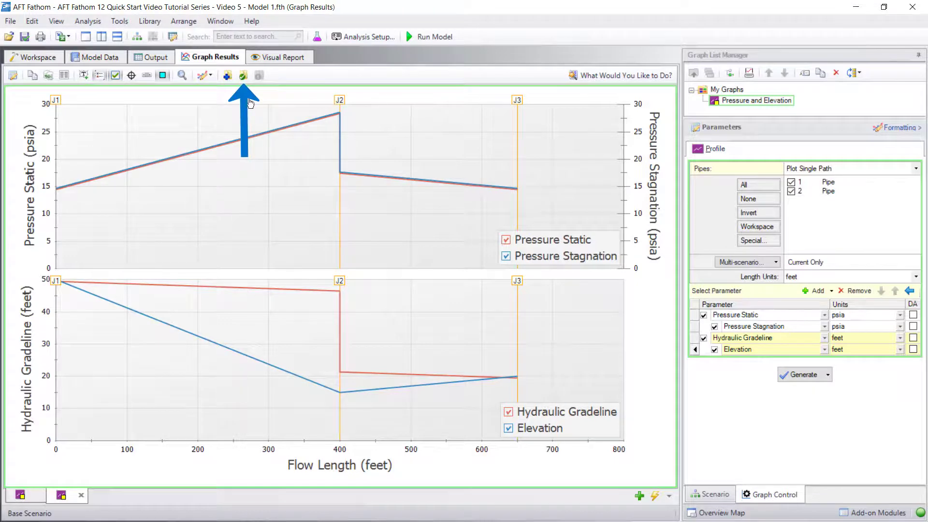
{"action": "left_click", "coordinate": [244, 79]}
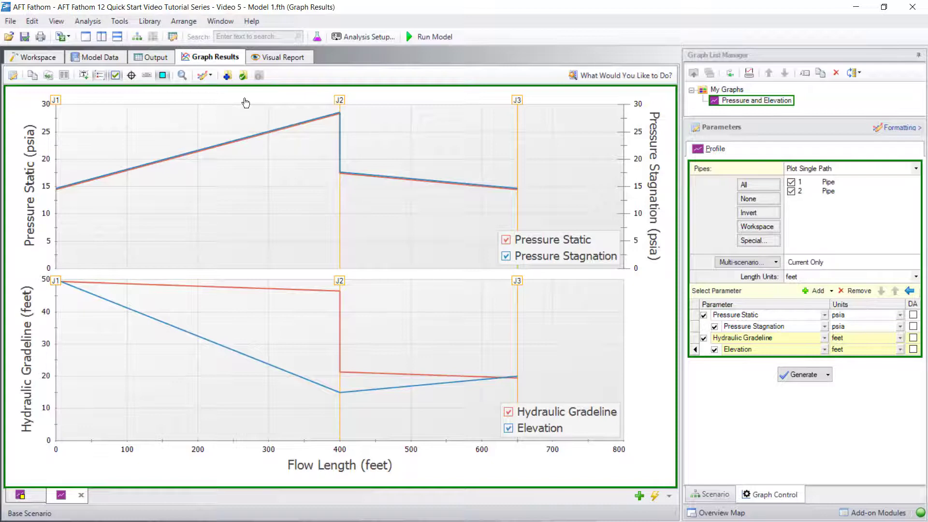
{"action": "left_click", "coordinate": [23, 39]}
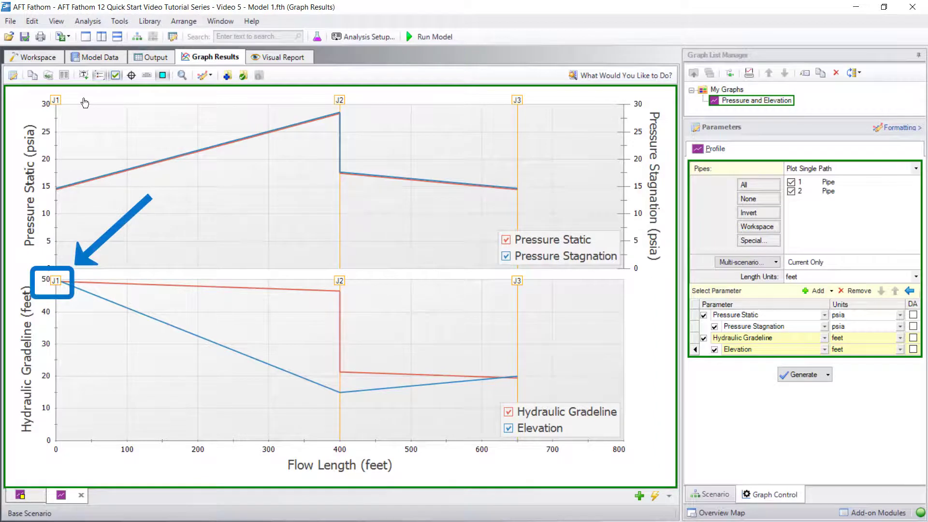
Set reservoir J1's liquid surface elevation to 60 ft, rerun the model and return to Graph Results
{"action": "left_click", "coordinate": [33, 58]}
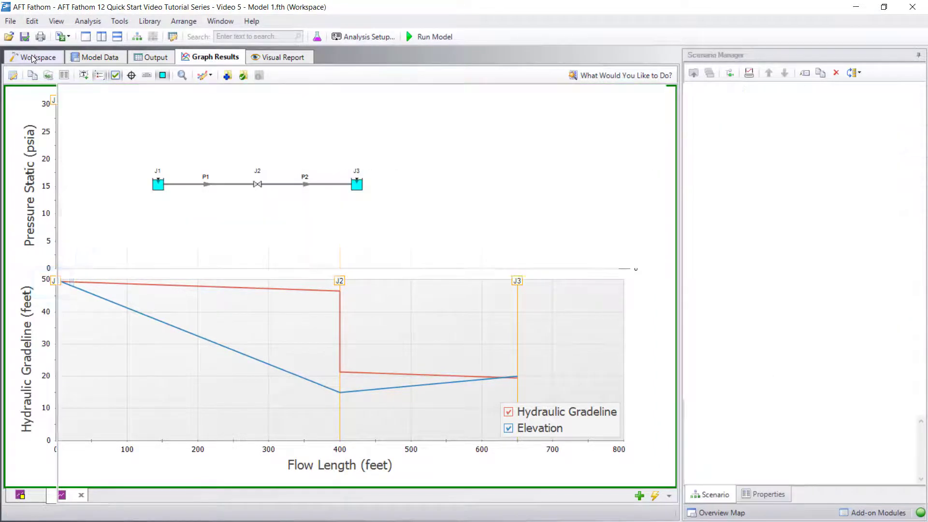
{"action": "double_click", "coordinate": [159, 185]}
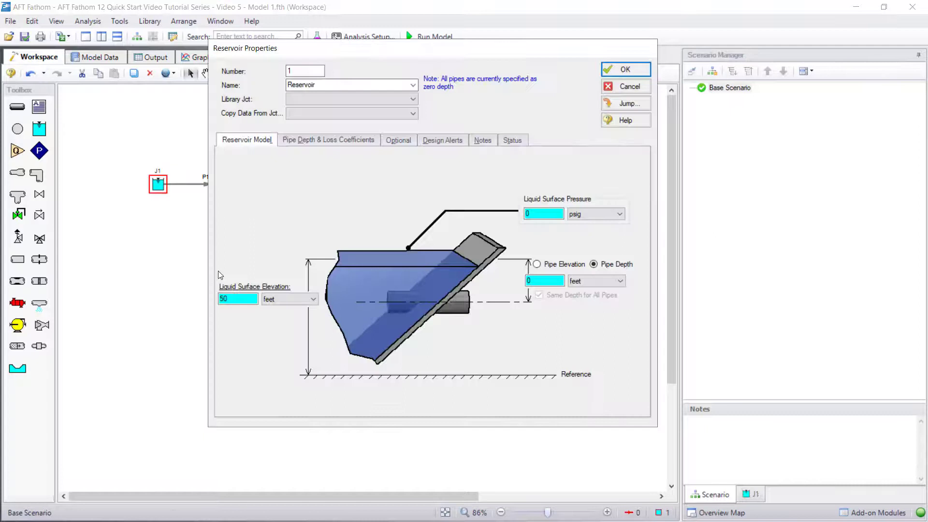
{"action": "type", "text": "60"}
{"action": "left_click", "coordinate": [387, 237]}
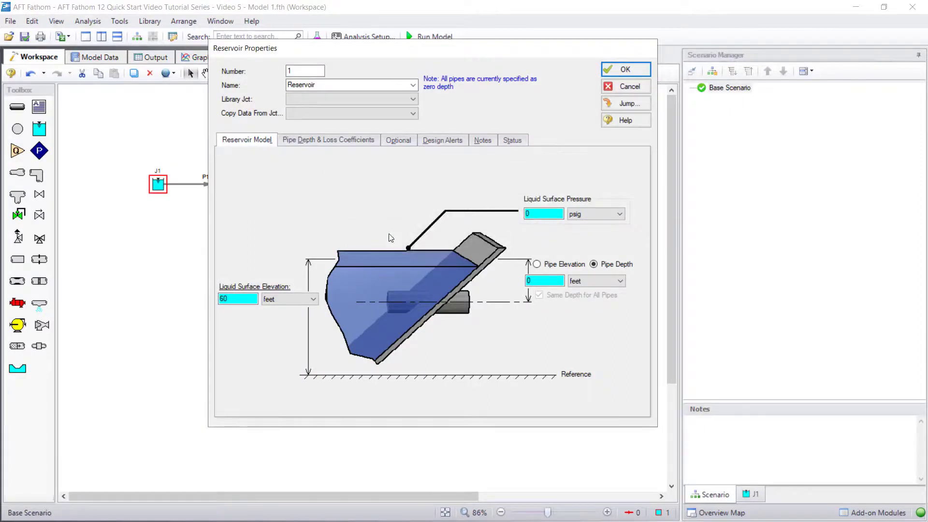
{"action": "key", "text": "Return"}
{"action": "left_click", "coordinate": [429, 37]}
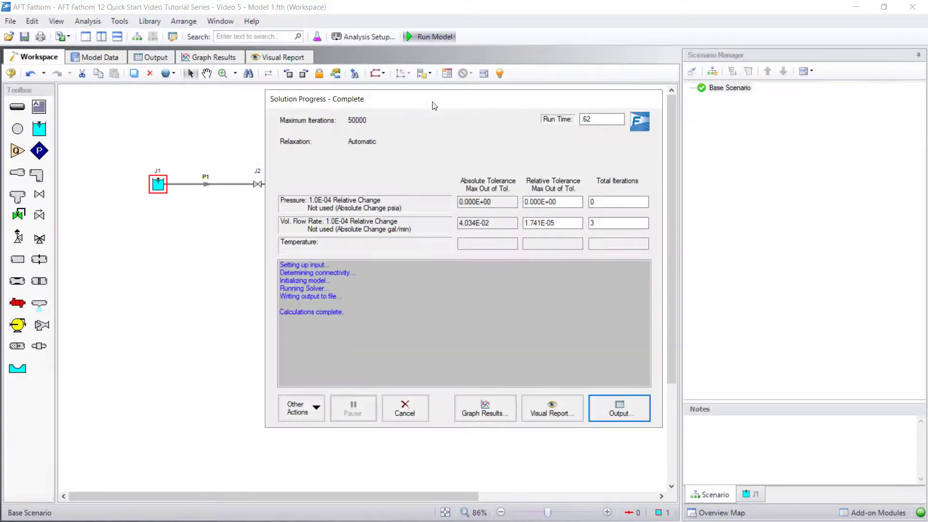
{"action": "left_click", "coordinate": [483, 410]}
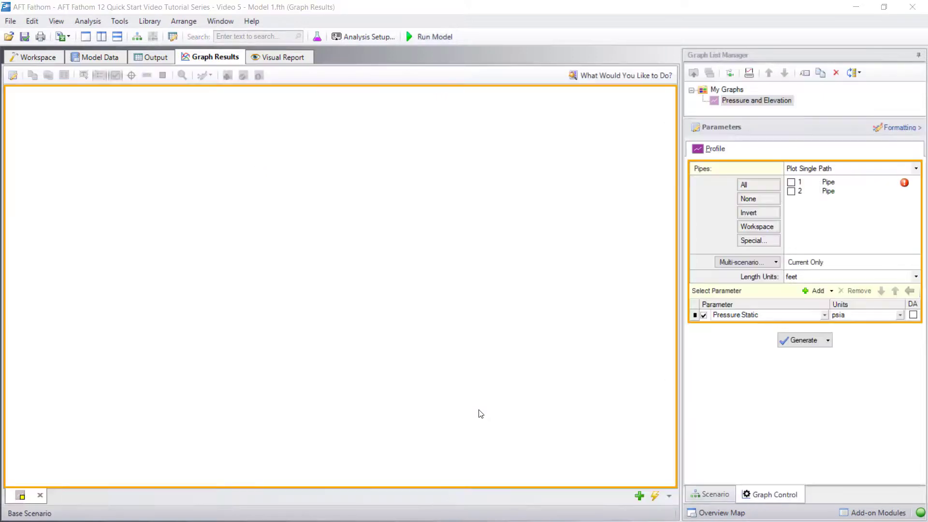
Load 'Pressure and Elevation' from My Graphs to plot the rerun results
{"action": "double_click", "coordinate": [738, 101]}
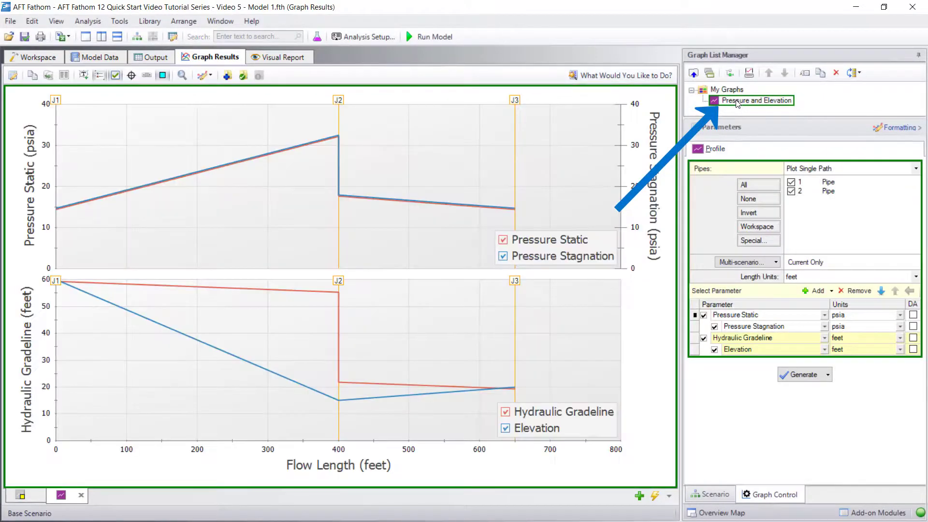